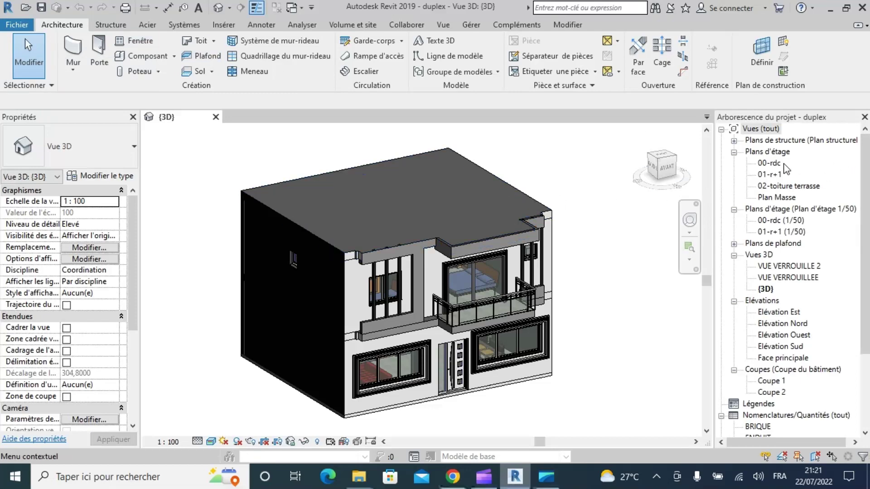
Open the 00-rdc and 01-r+1 floor plans and the Face principale elevation of the duplex project.
{"action": "double_click", "coordinate": [769, 162]}
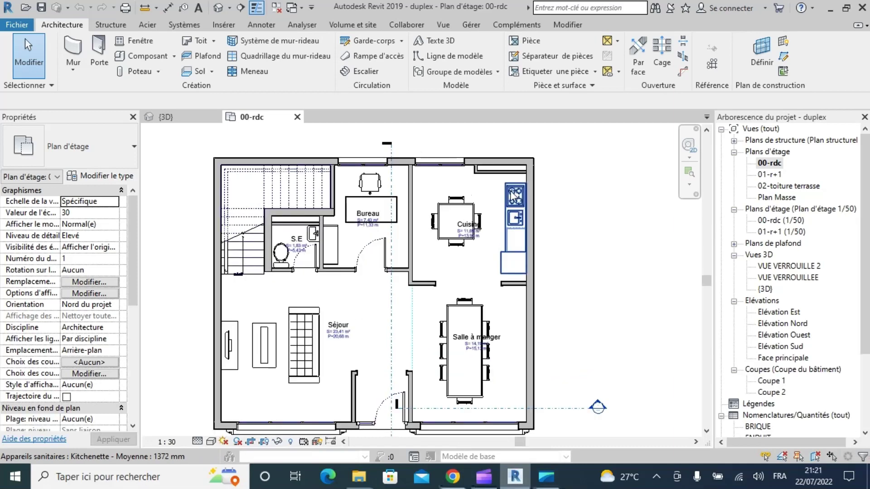
{"action": "double_click", "coordinate": [775, 178]}
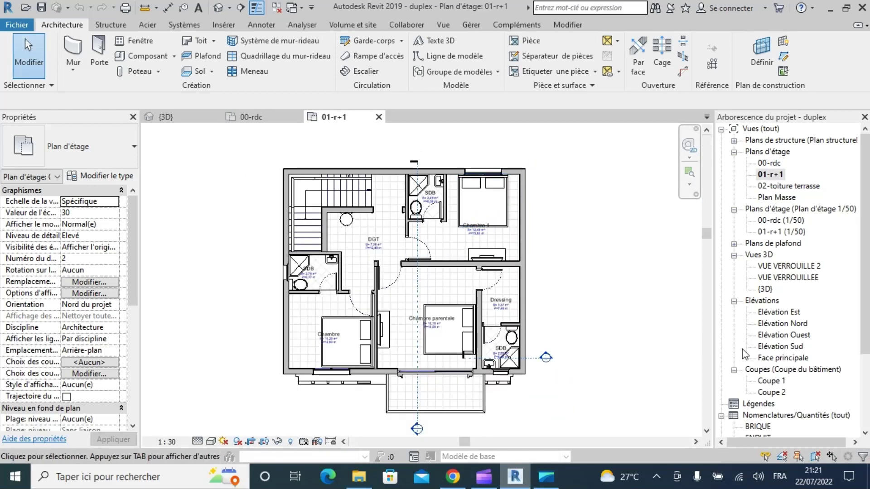
{"action": "double_click", "coordinate": [792, 359]}
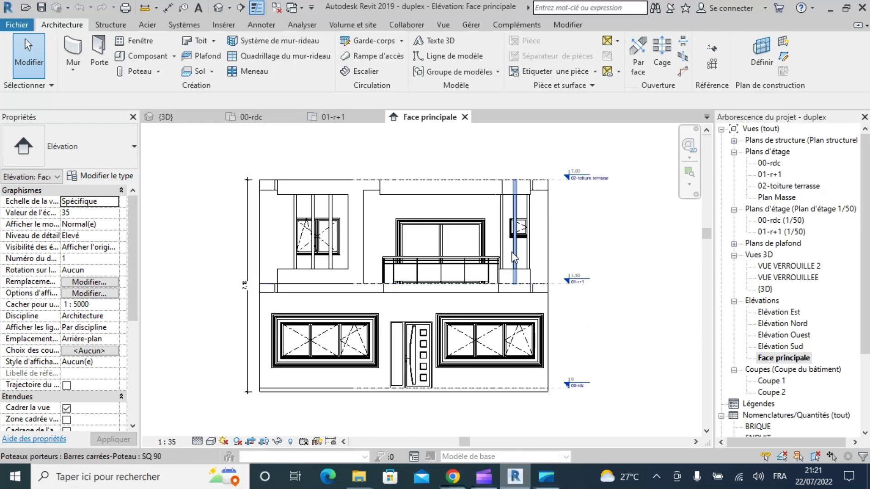
Review the BRIQUE, ENDUIT, Nomenclature des fenêtres and Nomenclature des portes schedules of the duplex project.
{"action": "scroll", "coordinate": [747, 299], "scroll_direction": "down", "scroll_amount": 1}
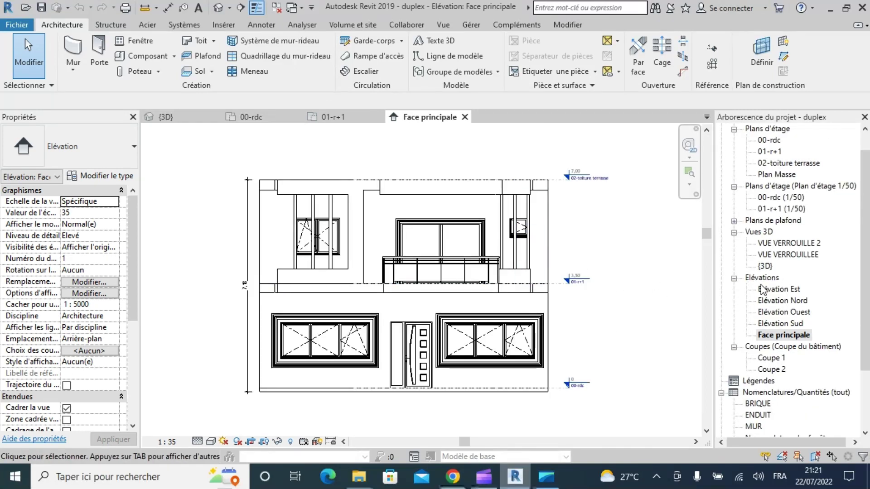
{"action": "scroll", "coordinate": [766, 288], "scroll_direction": "down", "scroll_amount": 2}
{"action": "scroll", "coordinate": [763, 299], "scroll_direction": "down", "scroll_amount": 1}
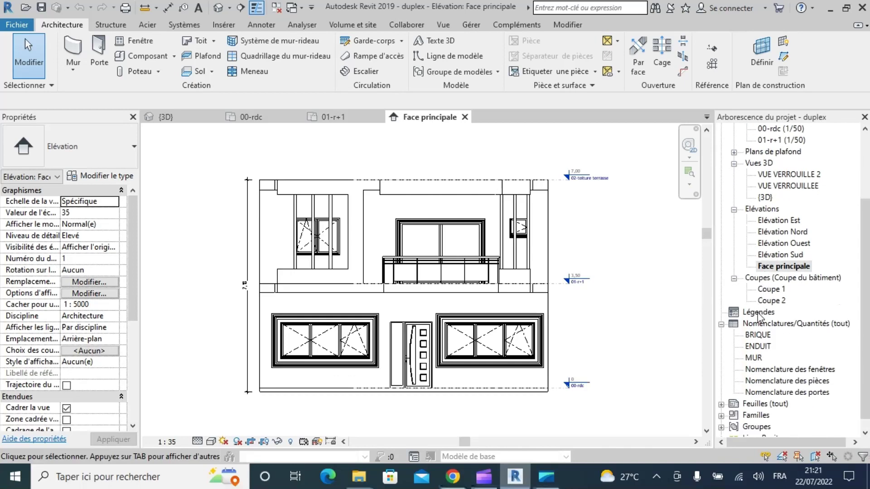
{"action": "double_click", "coordinate": [752, 336]}
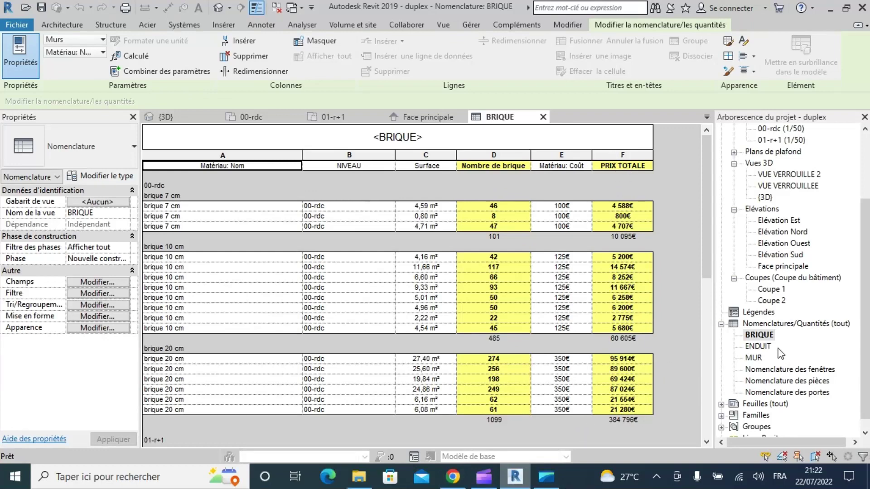
{"action": "left_click", "coordinate": [766, 347]}
{"action": "double_click", "coordinate": [759, 347]}
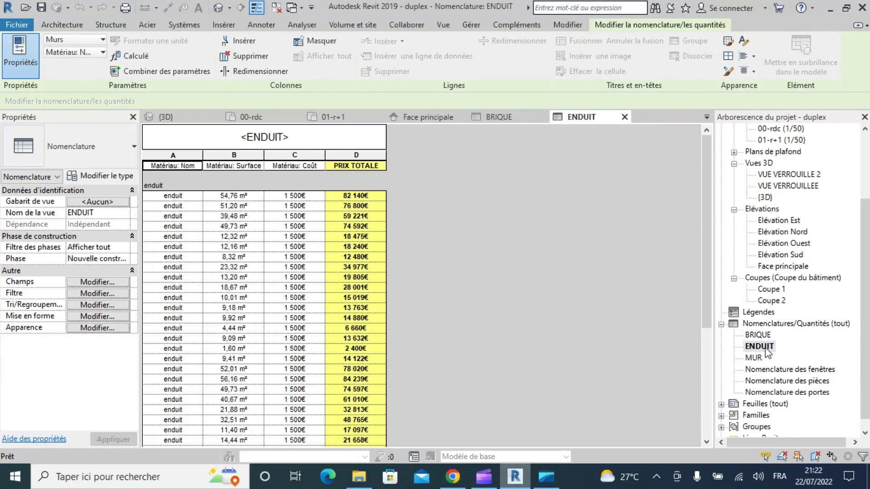
{"action": "double_click", "coordinate": [773, 373]}
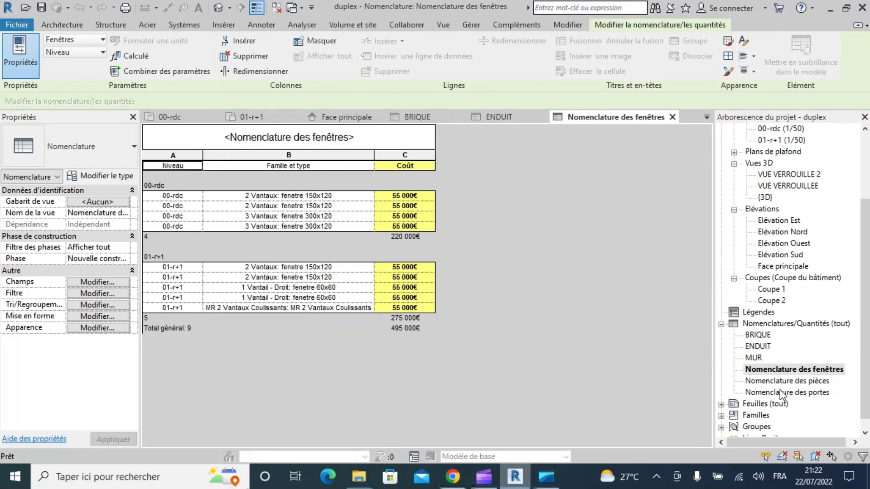
{"action": "double_click", "coordinate": [780, 393]}
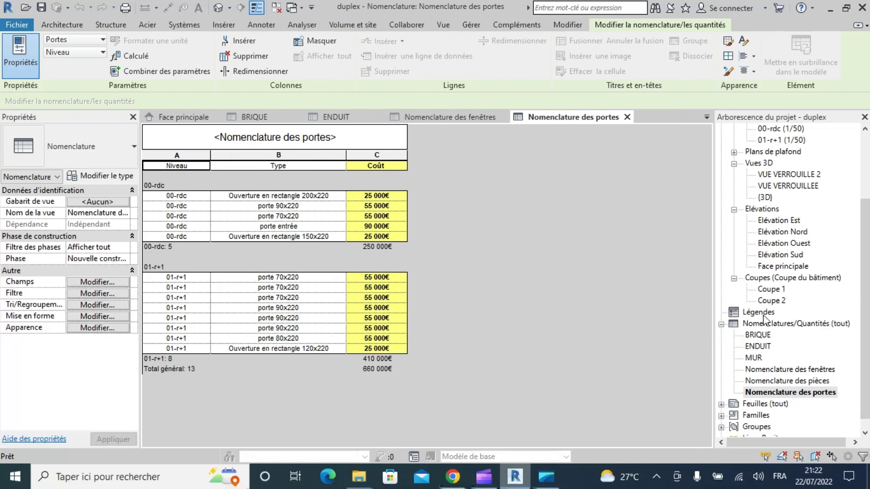
Expand the project's sheets and view sheets 1 - Plan rez de chaussée, 2 - 1er étage and 5 - VUE 3D.
{"action": "scroll", "coordinate": [779, 316], "scroll_direction": "down", "scroll_amount": 1}
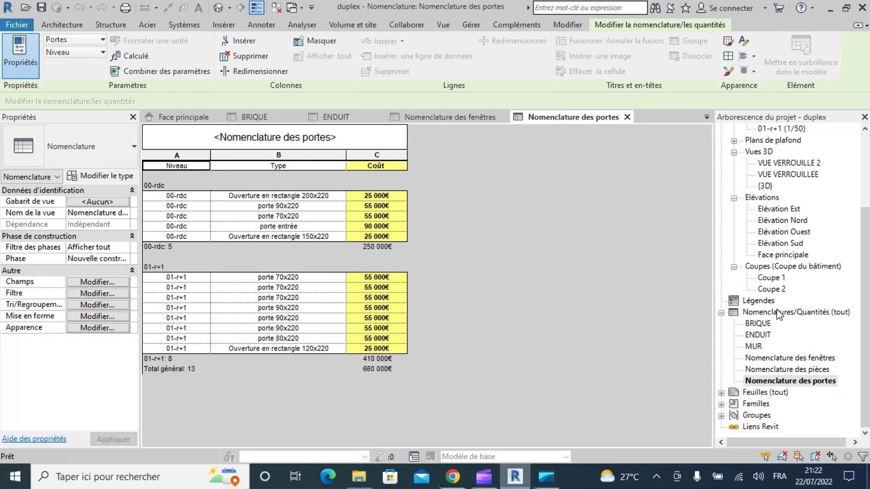
{"action": "double_click", "coordinate": [777, 392]}
{"action": "left_click", "coordinate": [779, 369]}
{"action": "double_click", "coordinate": [779, 369]}
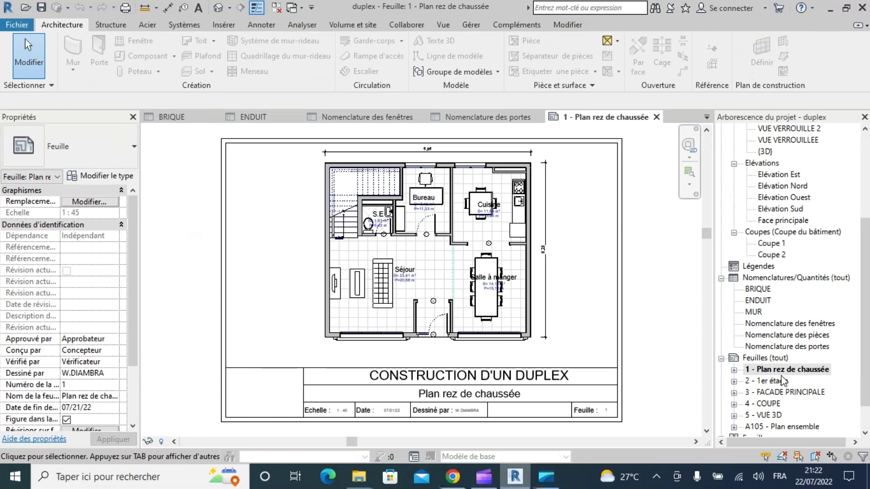
{"action": "double_click", "coordinate": [770, 381]}
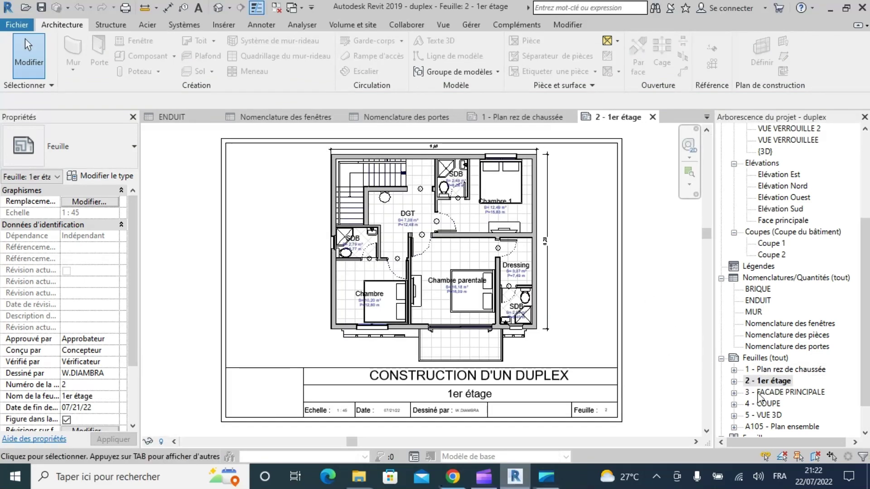
{"action": "double_click", "coordinate": [768, 415]}
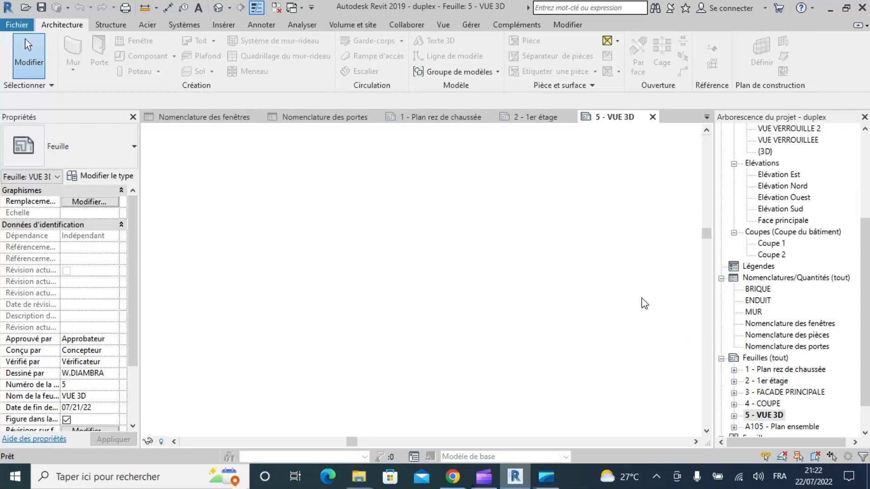
{"action": "scroll", "coordinate": [810, 375], "scroll_direction": "down", "scroll_amount": 2}
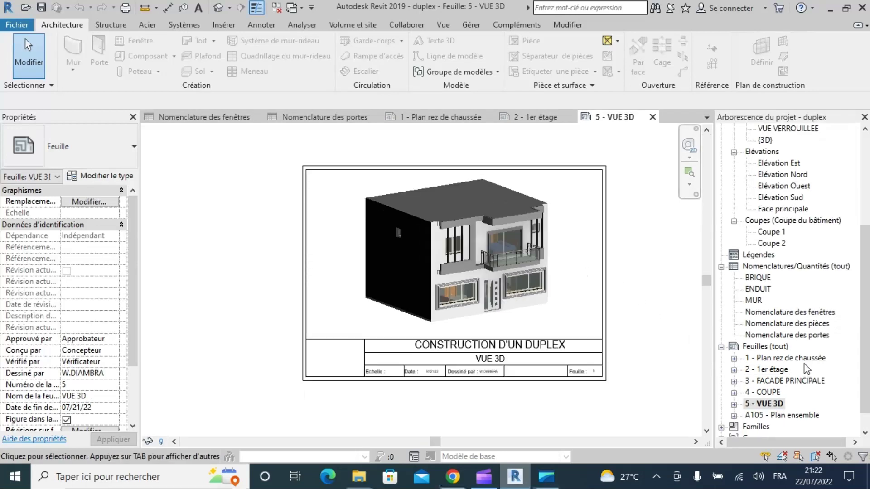
Close the duplex project and open the recent STRUCTURE project.
{"action": "left_click", "coordinate": [17, 25]}
{"action": "left_click", "coordinate": [58, 294]}
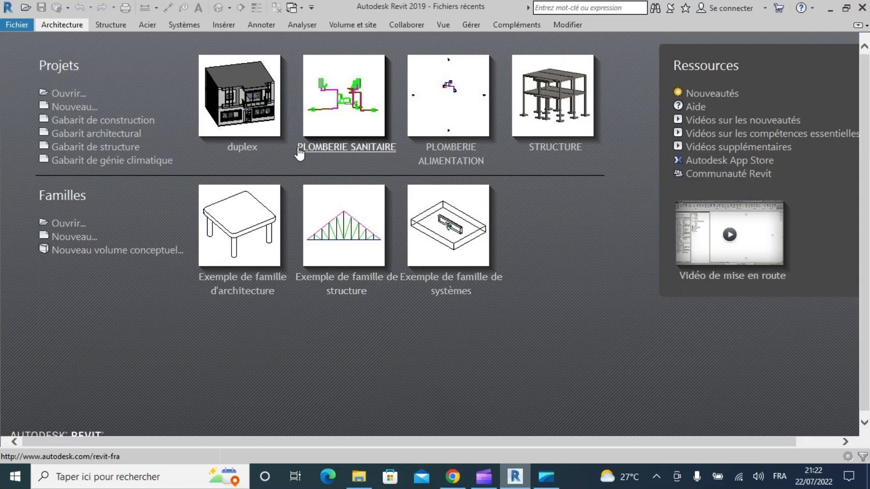
{"action": "left_click", "coordinate": [558, 127]}
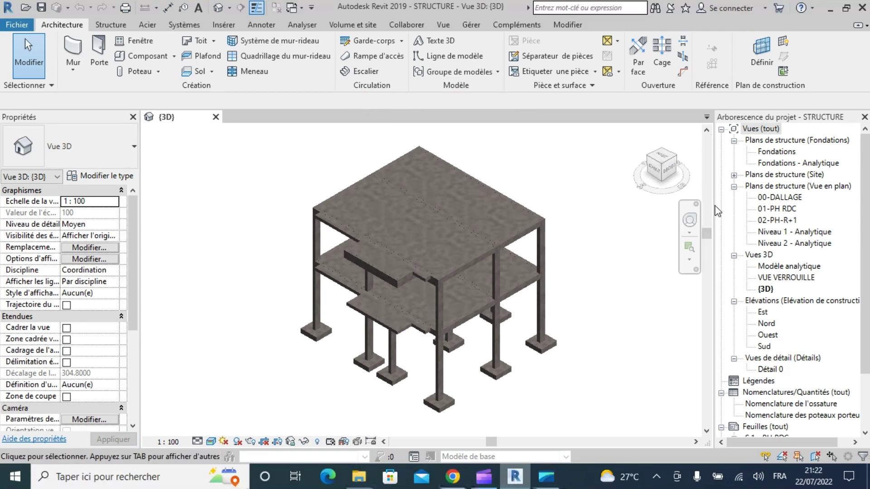
Widen the project browser and open the 01-PH RDC and 02-PH-R+1 structural plans.
{"action": "left_click_drag", "start_coordinate": [716, 213], "coordinate": [692, 213]}
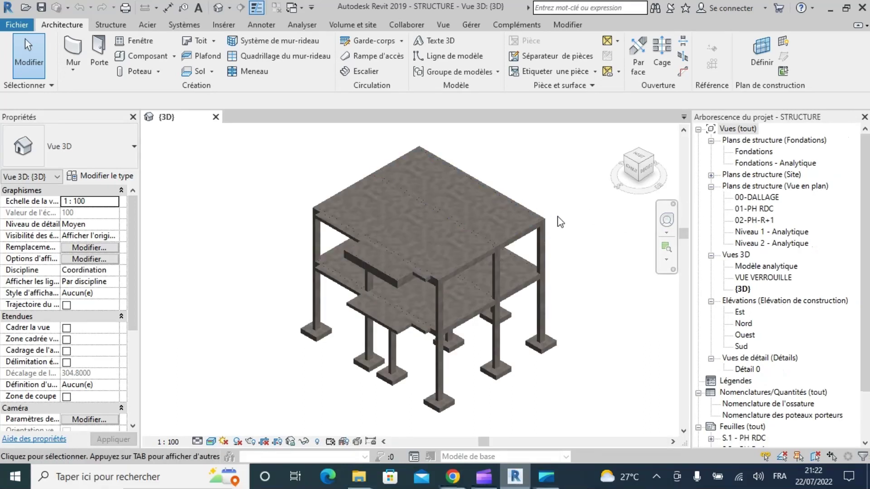
{"action": "scroll", "coordinate": [558, 216], "scroll_direction": "up", "scroll_amount": 1}
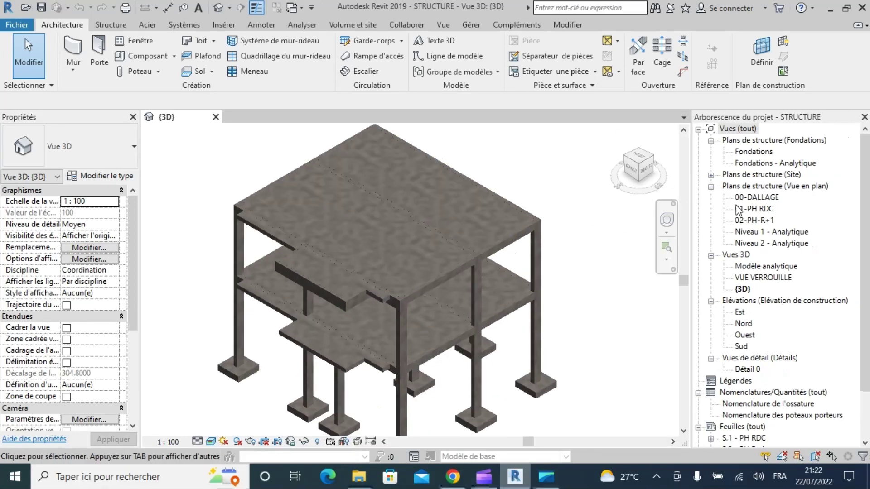
{"action": "double_click", "coordinate": [749, 208]}
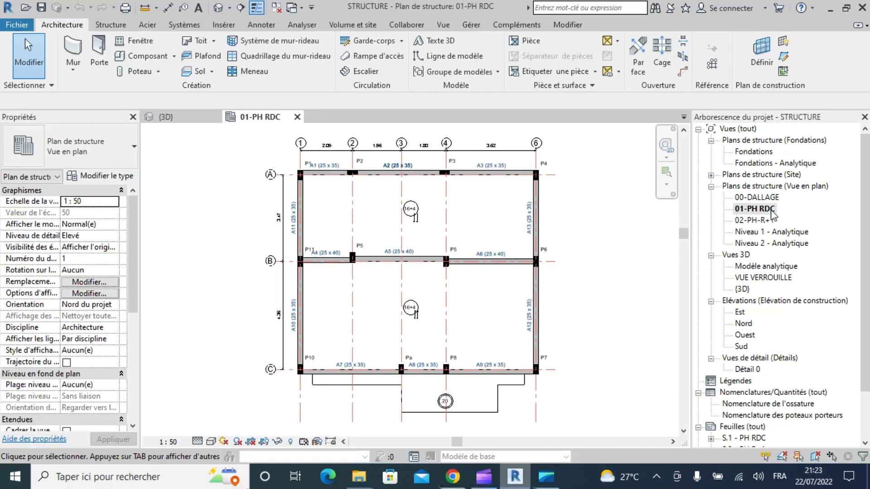
{"action": "double_click", "coordinate": [760, 220]}
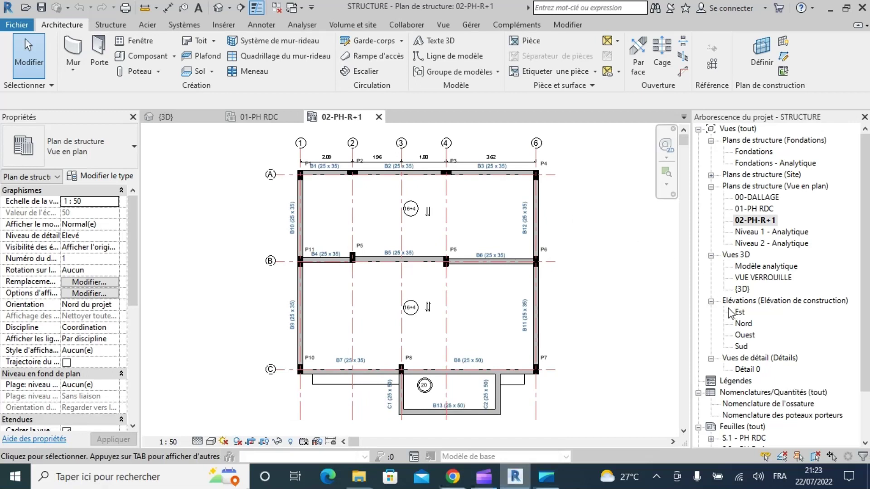
View the Nomenclature de l'ossature and Nomenclature des poteaux porteurs schedules of the STRUCTURE project.
{"action": "scroll", "coordinate": [737, 363], "scroll_direction": "down", "scroll_amount": 1}
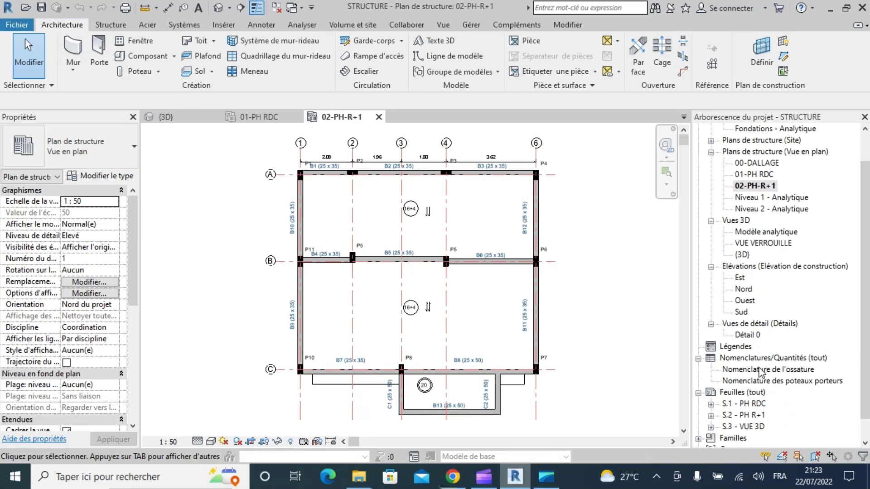
{"action": "double_click", "coordinate": [761, 369]}
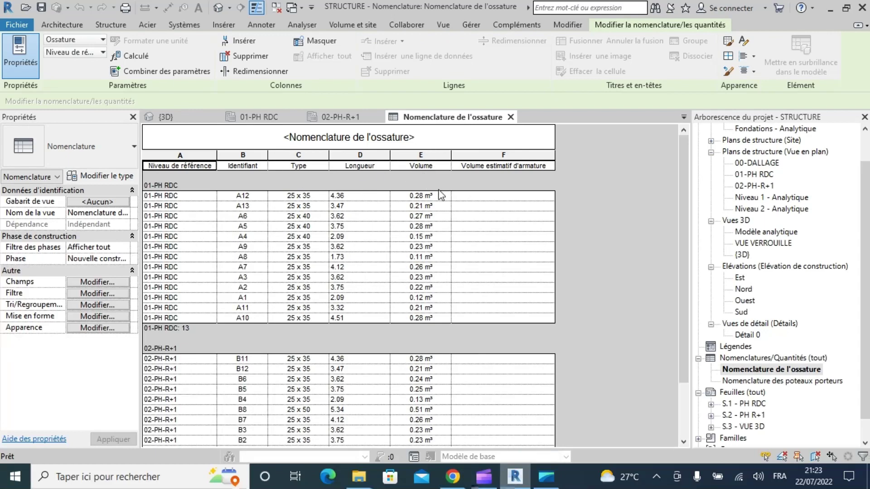
{"action": "left_click", "coordinate": [828, 382]}
{"action": "double_click", "coordinate": [828, 382]}
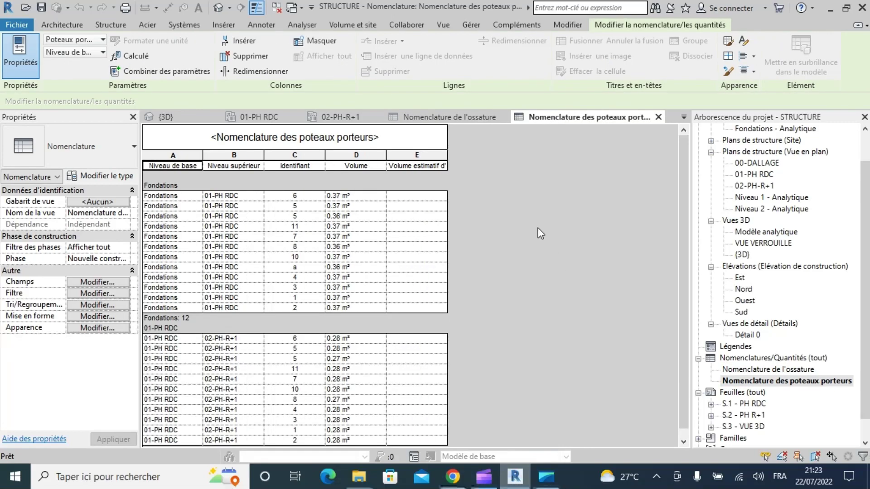
Open sheet S.1 - PH RDC and examine its structural plan layout.
{"action": "scroll", "coordinate": [770, 403], "scroll_direction": "down", "scroll_amount": 2}
{"action": "double_click", "coordinate": [749, 383]}
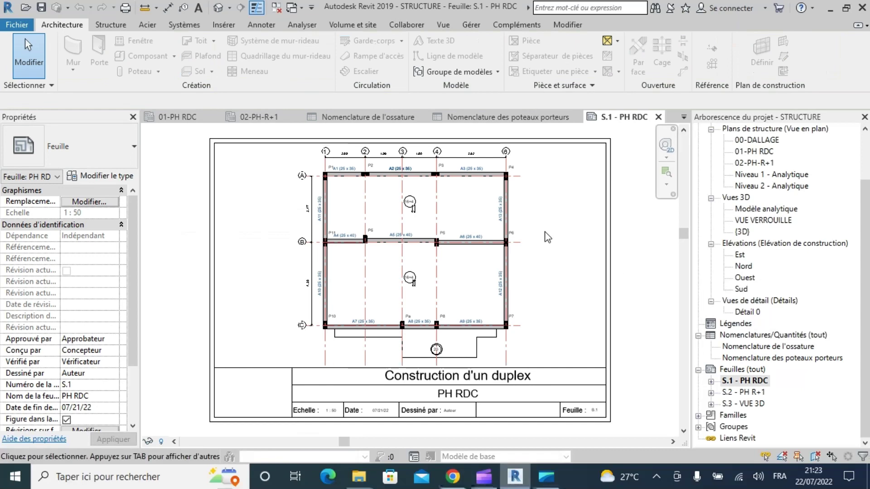
{"action": "scroll", "coordinate": [550, 235], "scroll_direction": "up", "scroll_amount": 2}
{"action": "scroll", "coordinate": [552, 236], "scroll_direction": "down", "scroll_amount": 2}
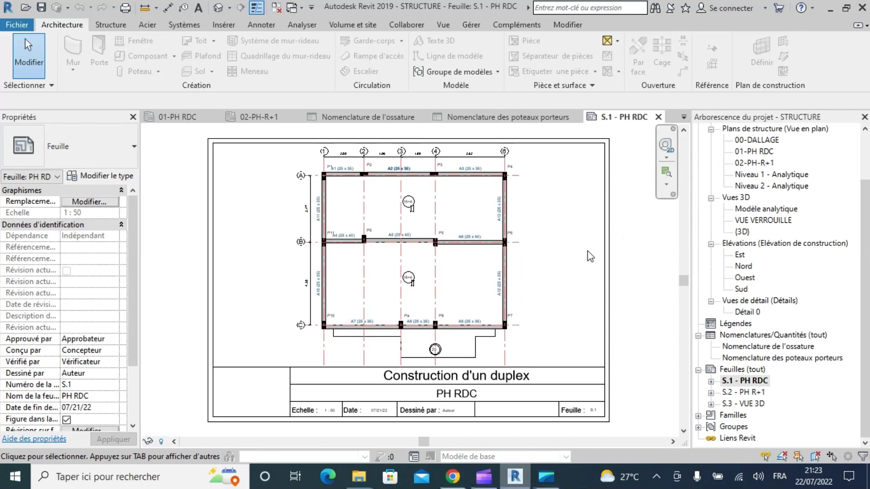
Close the STRUCTURE project and open the recent PLOMBERIE SANITAIRE project.
{"action": "left_click", "coordinate": [18, 24]}
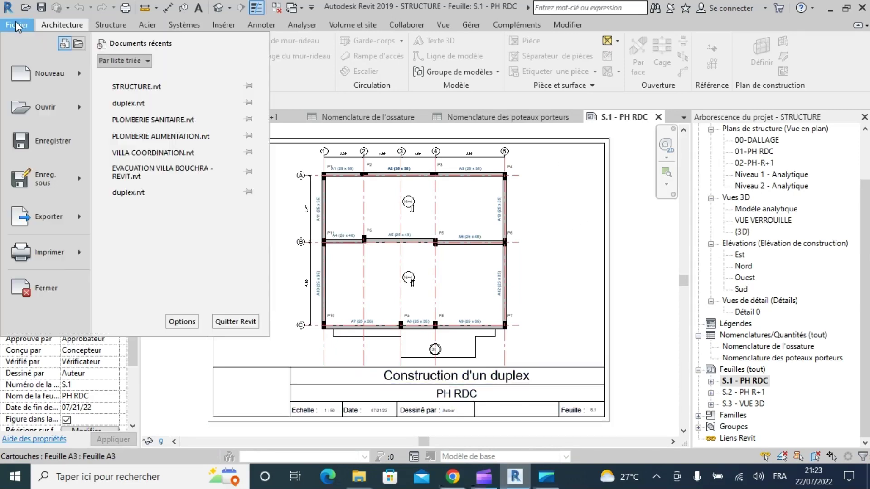
{"action": "left_click", "coordinate": [62, 298]}
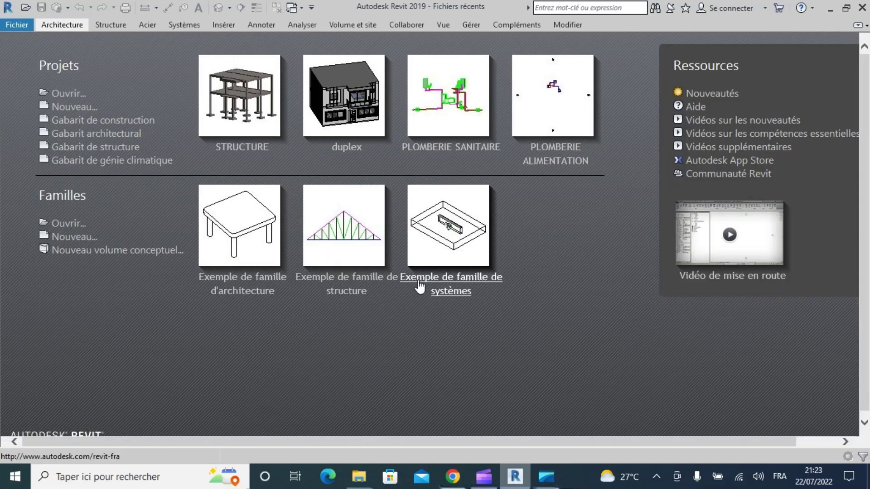
{"action": "left_click", "coordinate": [483, 153]}
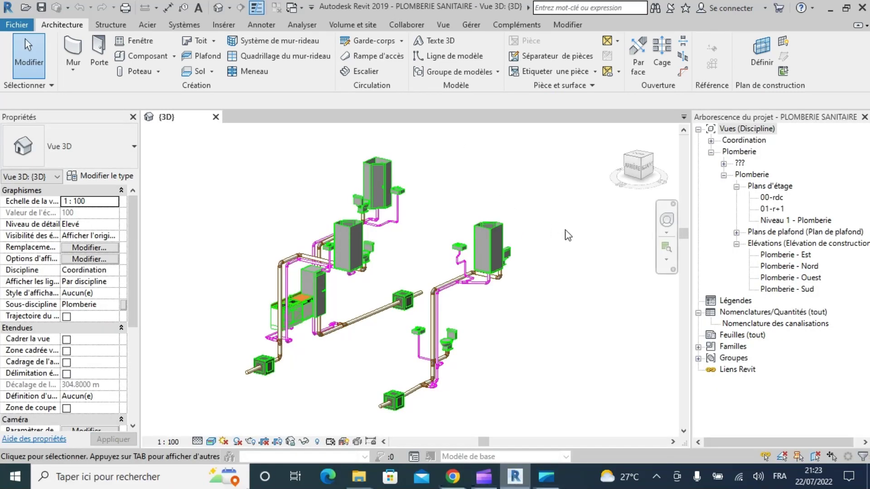
Orbit the 3D plumbing model with the navigation wheel to inspect the pipe network from other sides, and close the wheel.
{"action": "left_click", "coordinate": [666, 226]}
{"action": "left_click_drag", "start_coordinate": [431, 279], "coordinate": [563, 292]}
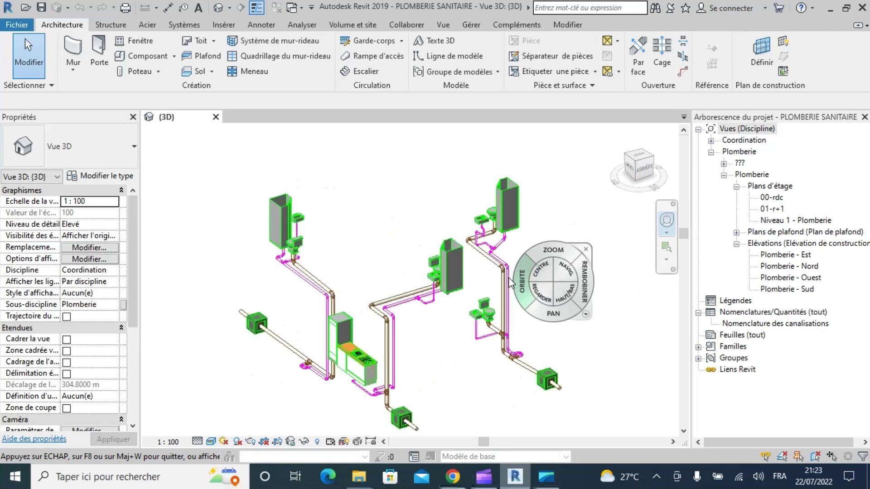
{"action": "left_click_drag", "start_coordinate": [461, 287], "coordinate": [417, 288]}
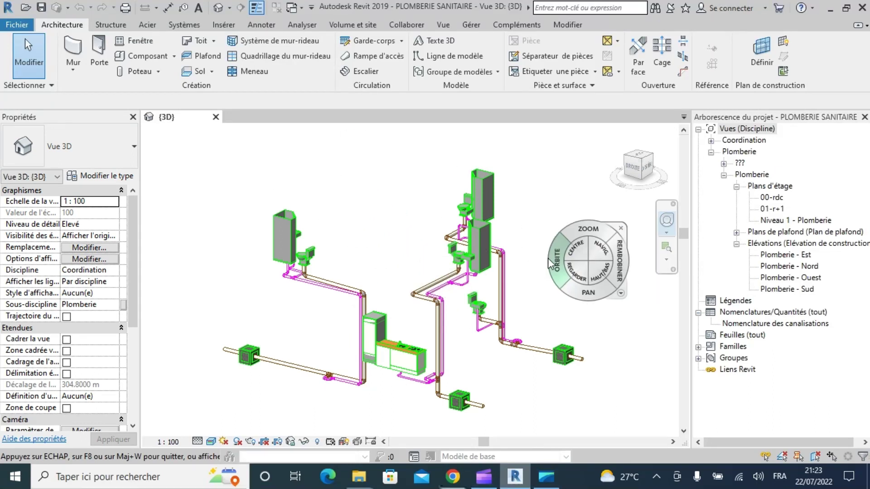
{"action": "scroll", "coordinate": [470, 265], "scroll_direction": "down", "scroll_amount": 2}
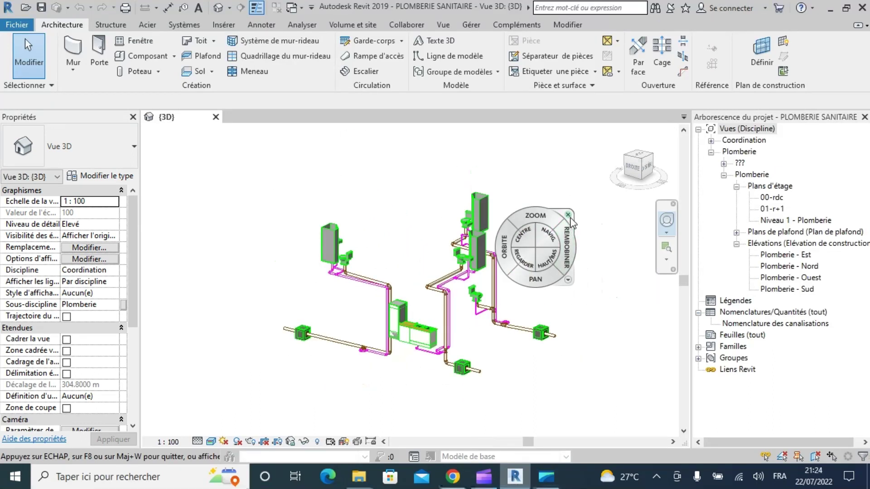
{"action": "left_click", "coordinate": [568, 215]}
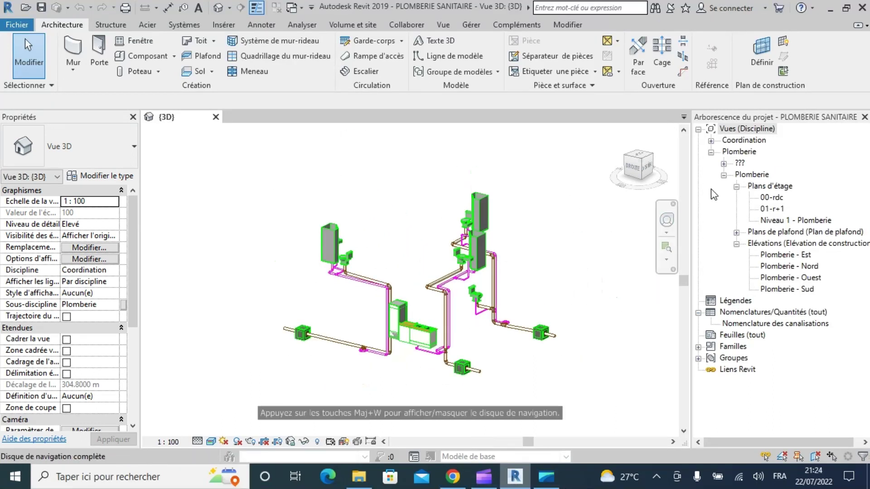
Open the 00-rdc plumbing floor plan and examine its pipe runs.
{"action": "double_click", "coordinate": [781, 199]}
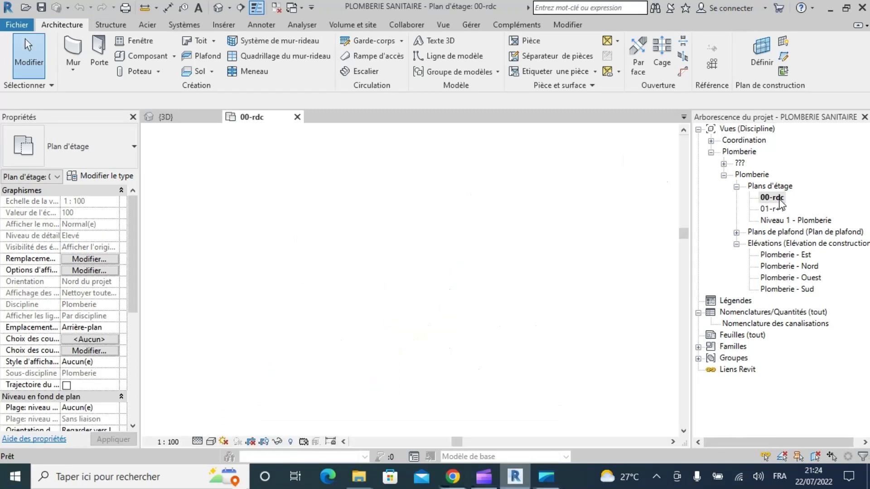
{"action": "scroll", "coordinate": [442, 212], "scroll_direction": "up", "scroll_amount": 2}
{"action": "scroll", "coordinate": [453, 217], "scroll_direction": "down", "scroll_amount": 2}
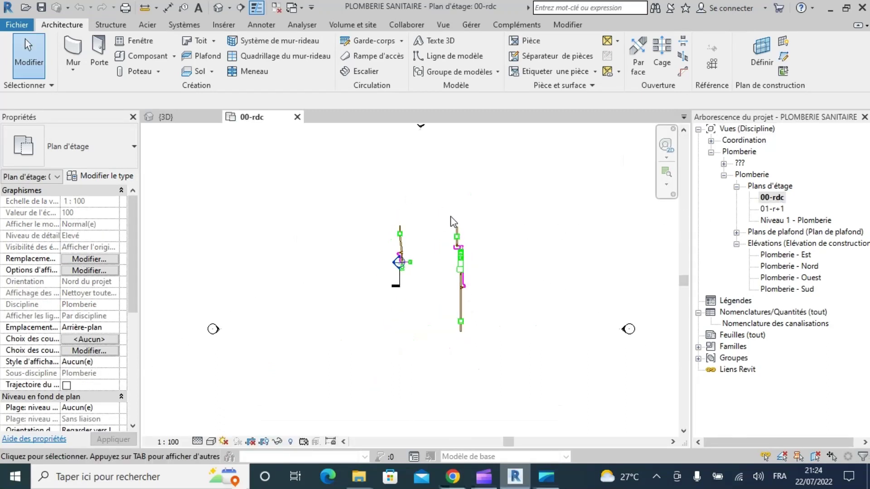
{"action": "scroll", "coordinate": [462, 220], "scroll_direction": "up", "scroll_amount": 2}
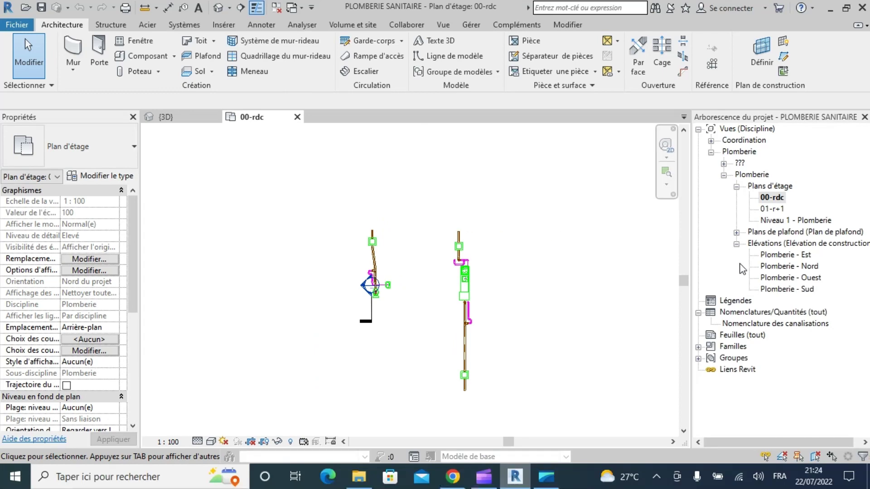
Check the Nomenclature des canalisations pipe schedule, and switch from the PLOMBERIE SANITAIRE project to PLOMBERIE ALIMENTATION.
{"action": "double_click", "coordinate": [765, 323]}
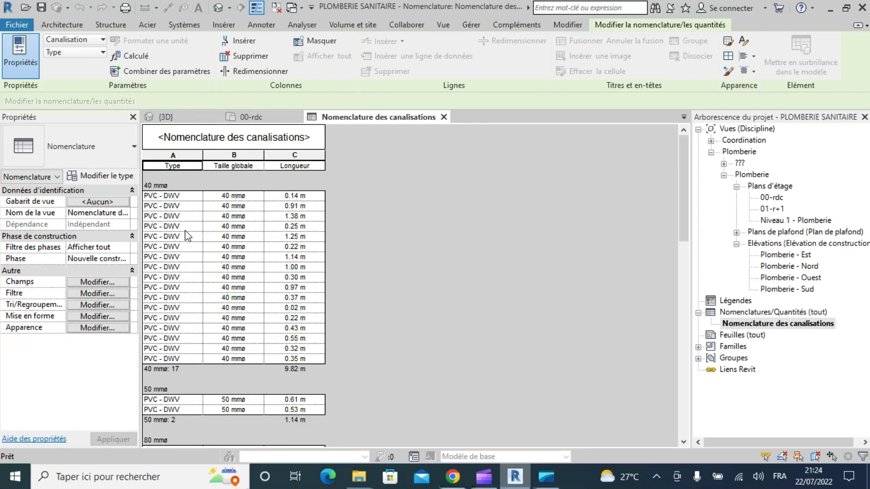
{"action": "left_click", "coordinate": [17, 24]}
{"action": "left_click", "coordinate": [62, 295]}
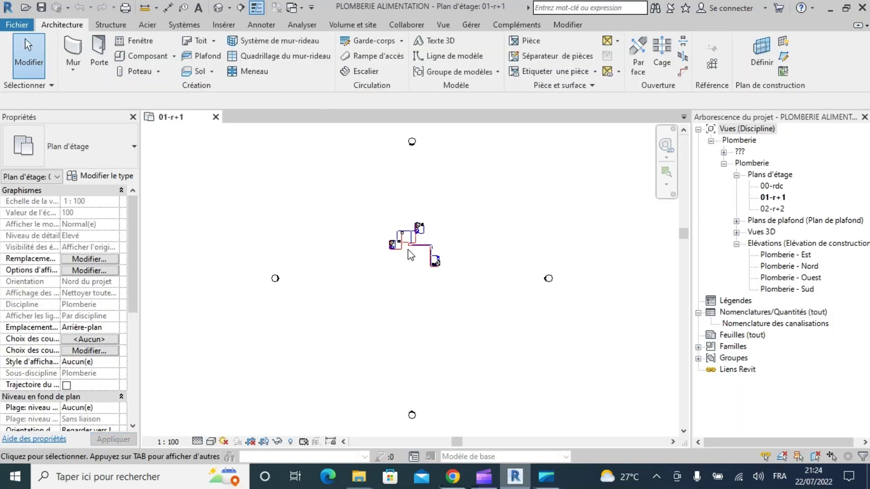
Open the default 3D view of the water supply model, orbit it with the navigation wheel to inspect the pipes, and close the wheel.
{"action": "left_click", "coordinate": [218, 8]}
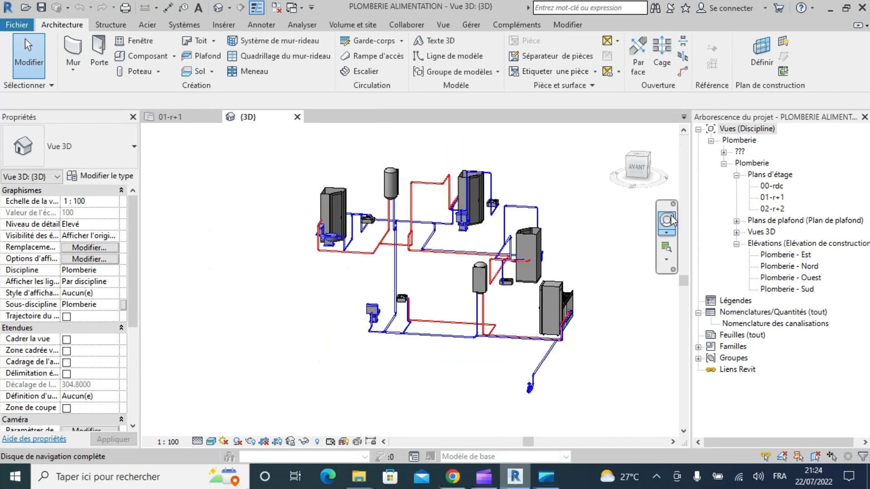
{"action": "left_click", "coordinate": [666, 220]}
{"action": "left_click_drag", "start_coordinate": [582, 266], "coordinate": [478, 272]}
{"action": "left_click", "coordinate": [589, 235]}
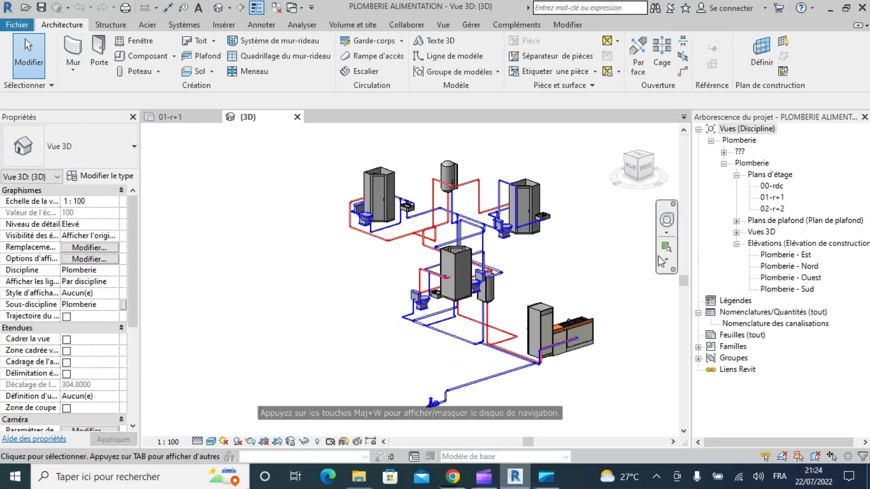
Open the Nomenclature des canalisations schedule and review the TUBE PPR pipes grouped by diameter down to the 50 mm group.
{"action": "double_click", "coordinate": [785, 324]}
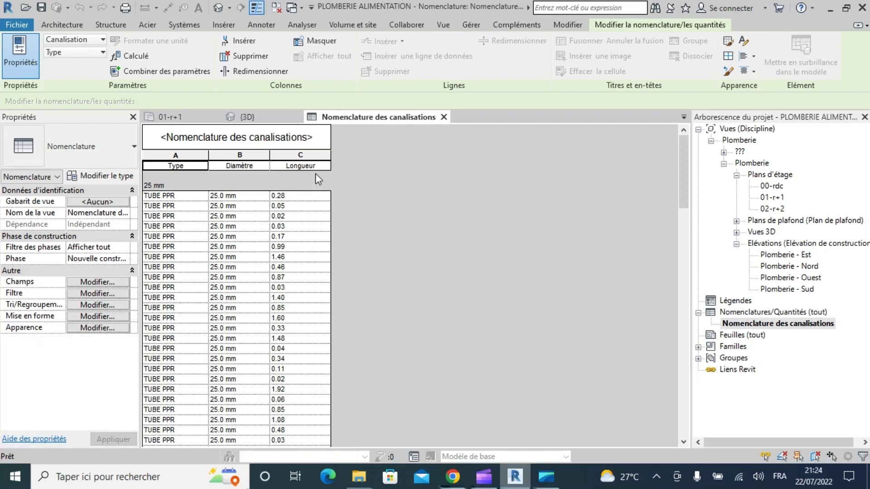
{"action": "scroll", "coordinate": [313, 172], "scroll_direction": "down", "scroll_amount": 10}
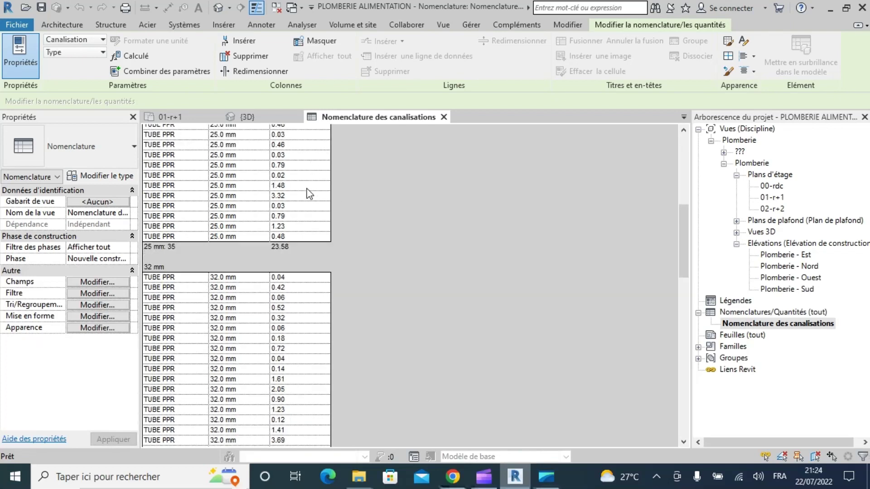
{"action": "scroll", "coordinate": [310, 199], "scroll_direction": "down", "scroll_amount": 15}
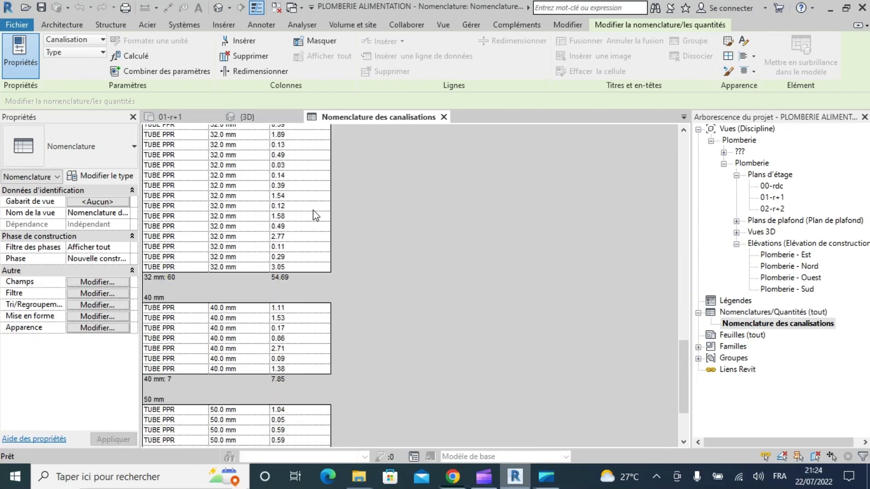
{"action": "scroll", "coordinate": [313, 211], "scroll_direction": "down", "scroll_amount": 2}
Close the PLOMBERIE ALIMENTATION project and open VILLA COORDINATION from the 05-MODEL COORDINATION folder inside tuto.
{"action": "left_click", "coordinate": [12, 28]}
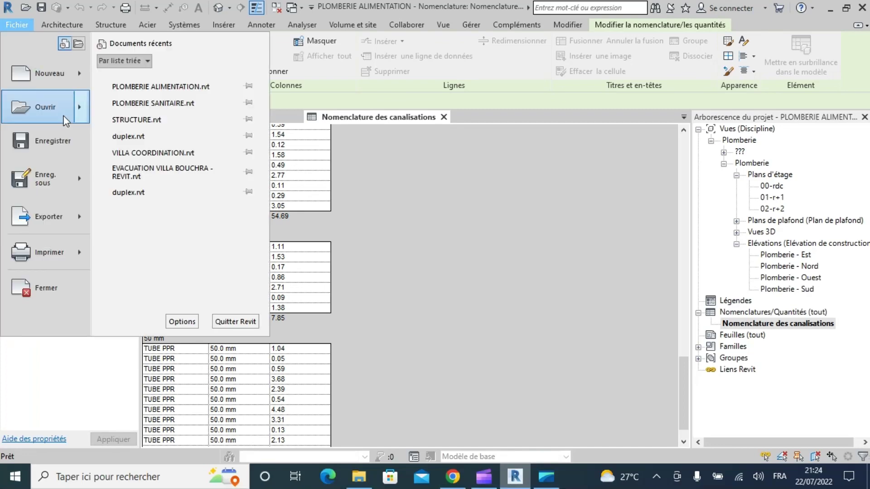
{"action": "left_click", "coordinate": [59, 281]}
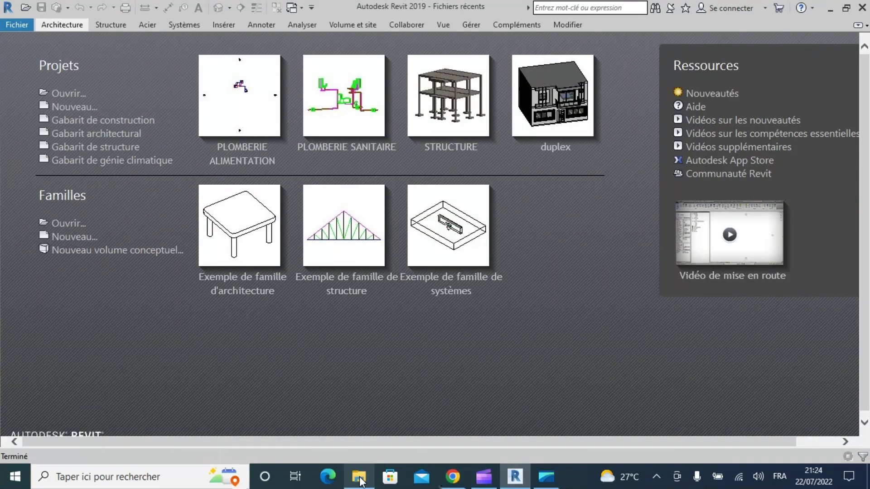
{"action": "left_click", "coordinate": [359, 477]}
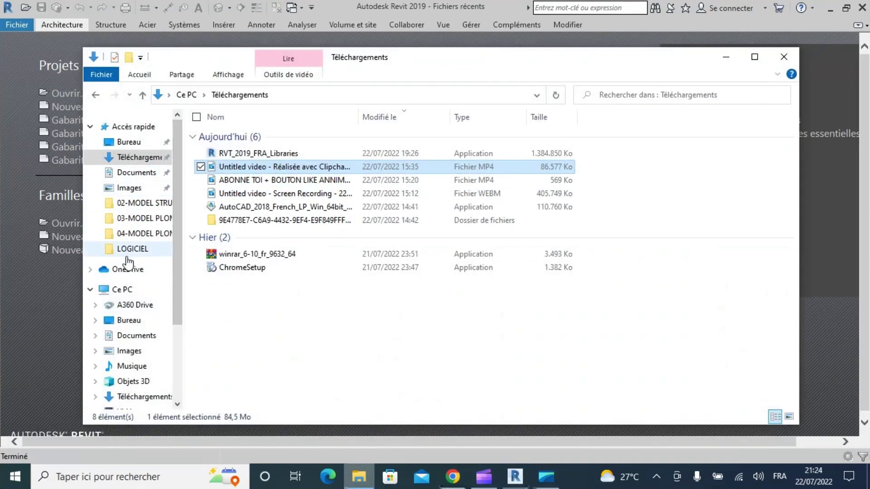
{"action": "left_click", "coordinate": [136, 233]}
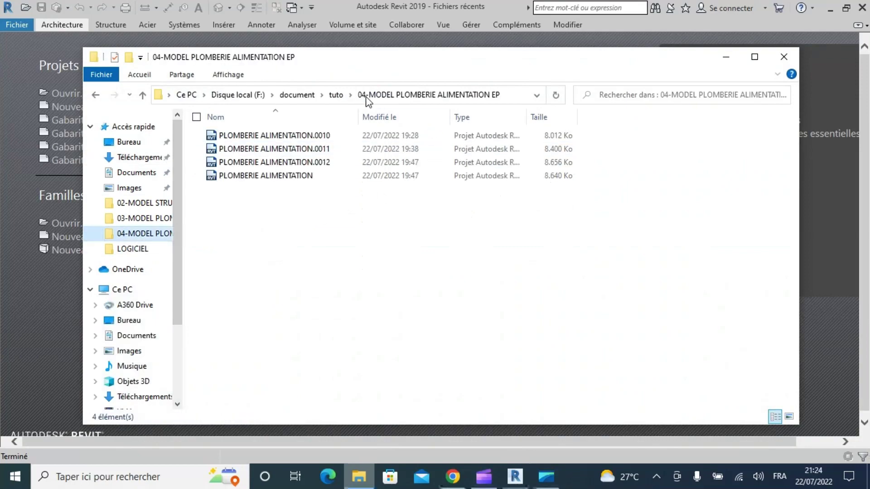
{"action": "left_click", "coordinate": [336, 95]}
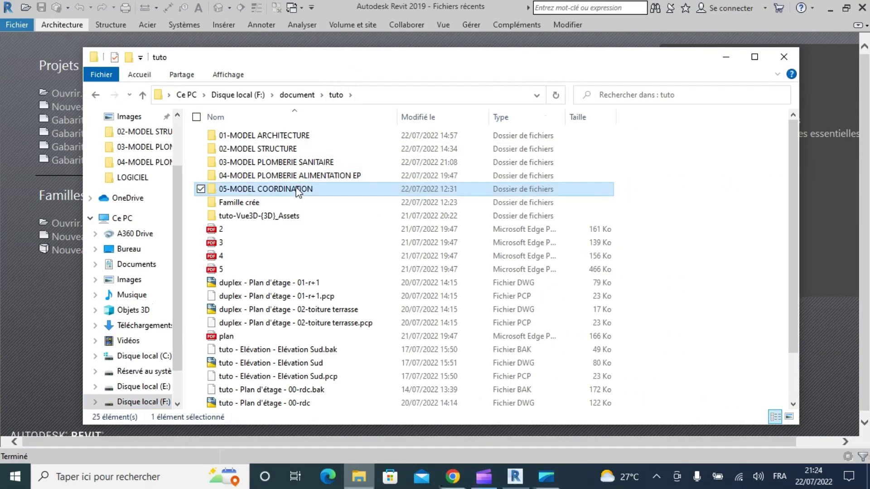
{"action": "double_click", "coordinate": [298, 187]}
{"action": "left_click", "coordinate": [272, 141]}
{"action": "double_click", "coordinate": [271, 141]}
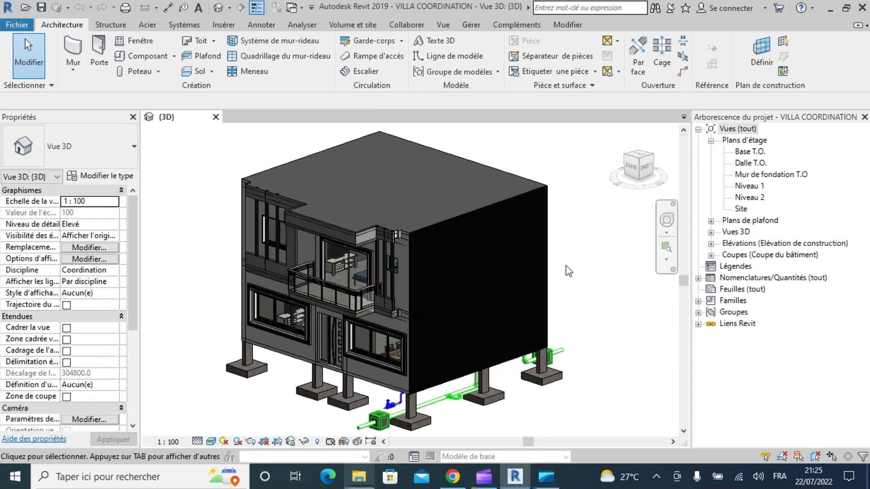
Inspect the combined villa model in 3D, orbiting it with the navigation wheel towards its front facade.
{"action": "scroll", "coordinate": [568, 270], "scroll_direction": "down", "scroll_amount": 2}
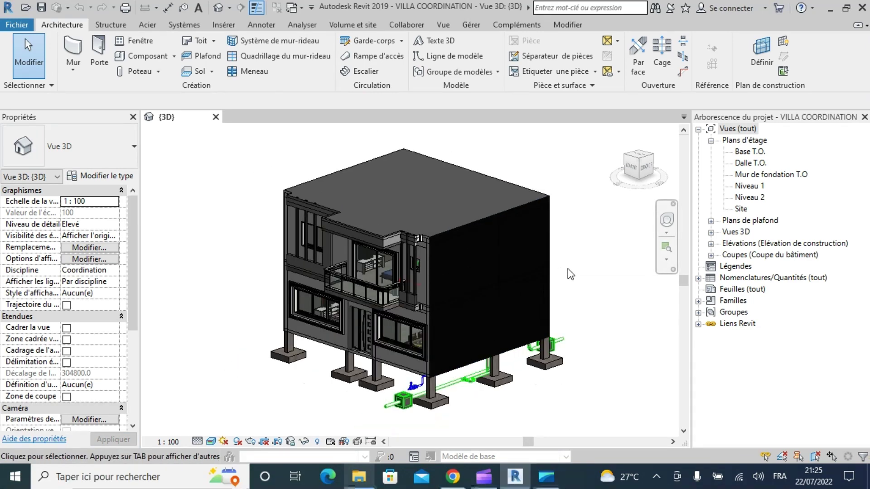
{"action": "scroll", "coordinate": [567, 268], "scroll_direction": "up", "scroll_amount": 2}
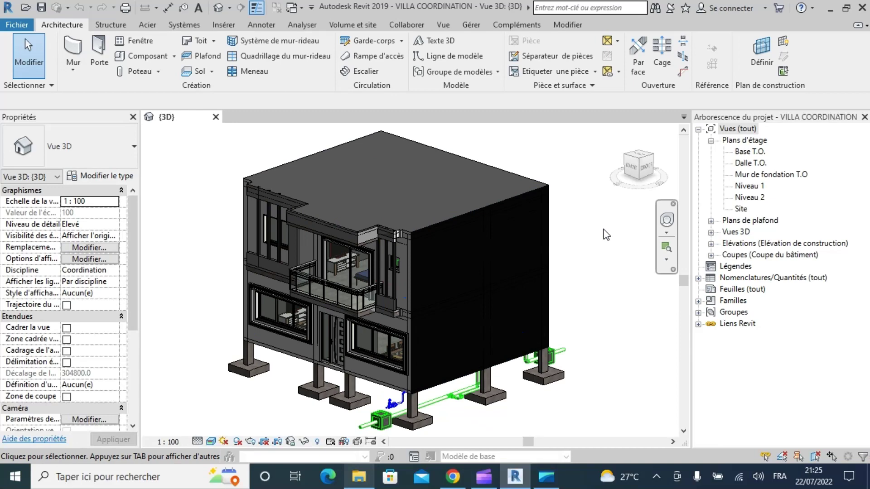
{"action": "left_click", "coordinate": [673, 224]}
{"action": "left_click_drag", "start_coordinate": [498, 262], "coordinate": [400, 305]}
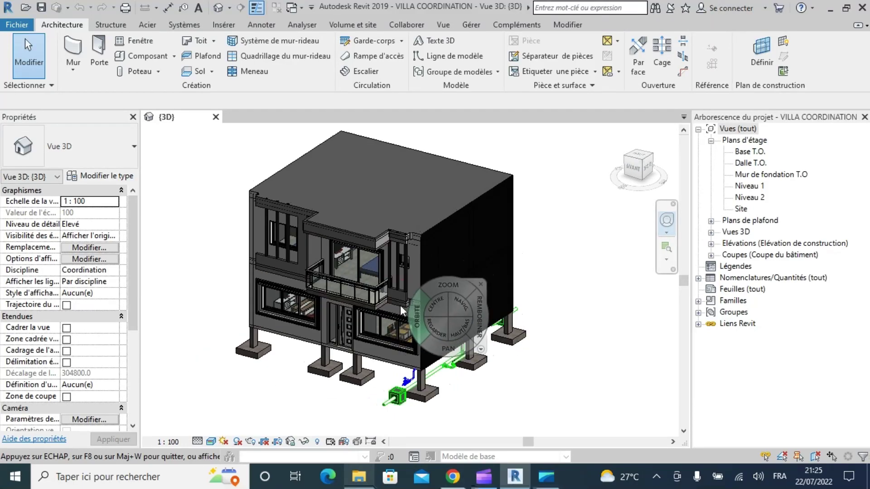
Unload the duplex.rvt architecture link through the Revit link manager, accepting that unloading cannot be undone.
{"action": "right_click", "coordinate": [742, 325]}
{"action": "left_click", "coordinate": [776, 342]}
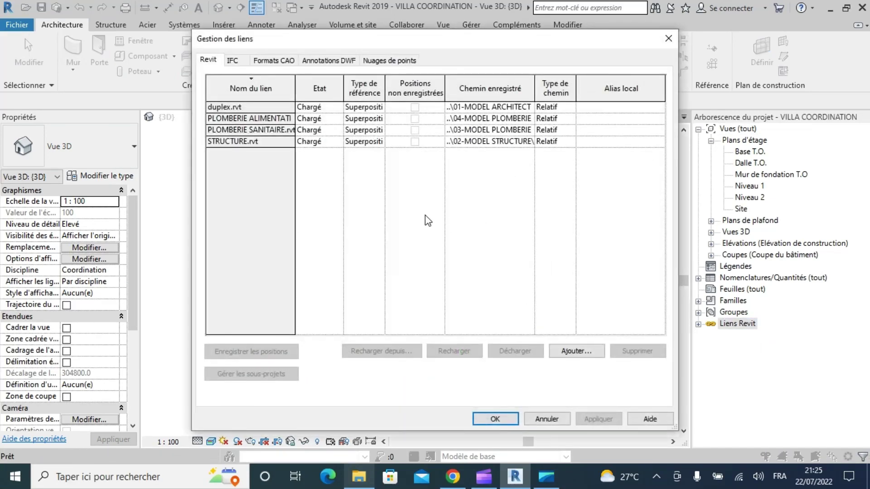
{"action": "left_click", "coordinate": [227, 109]}
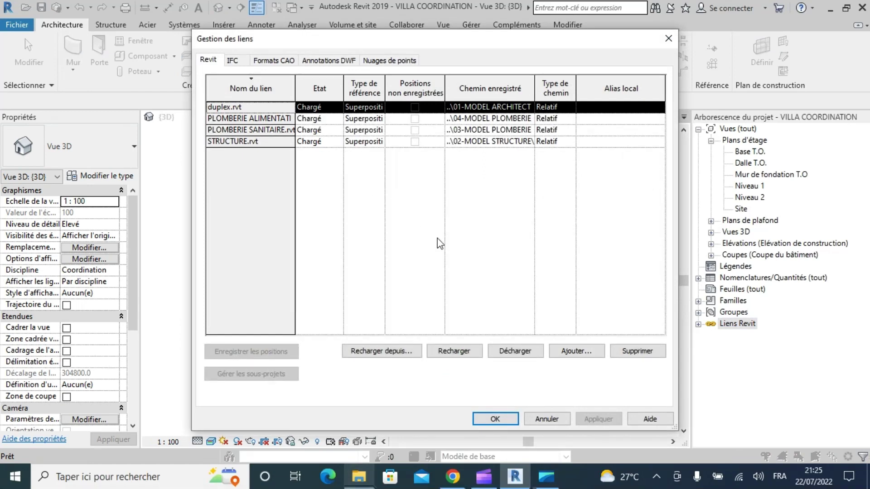
{"action": "left_click", "coordinate": [515, 351]}
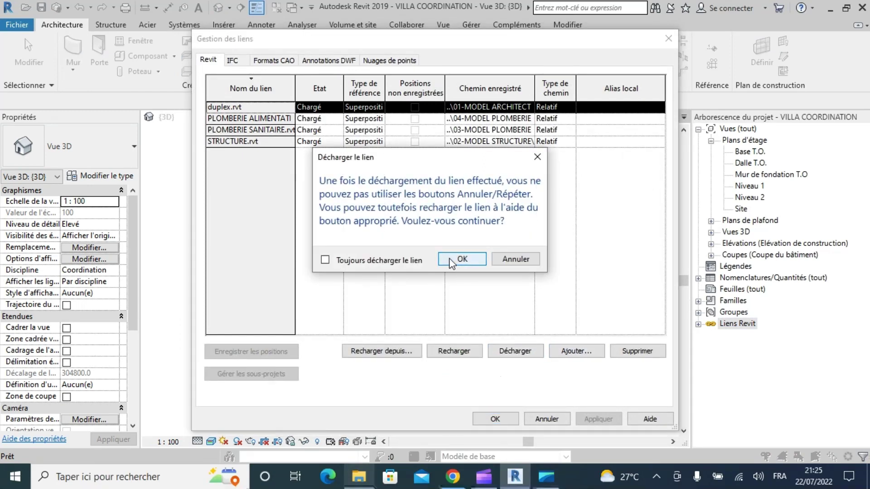
{"action": "left_click", "coordinate": [461, 259]}
{"action": "left_click", "coordinate": [489, 420]}
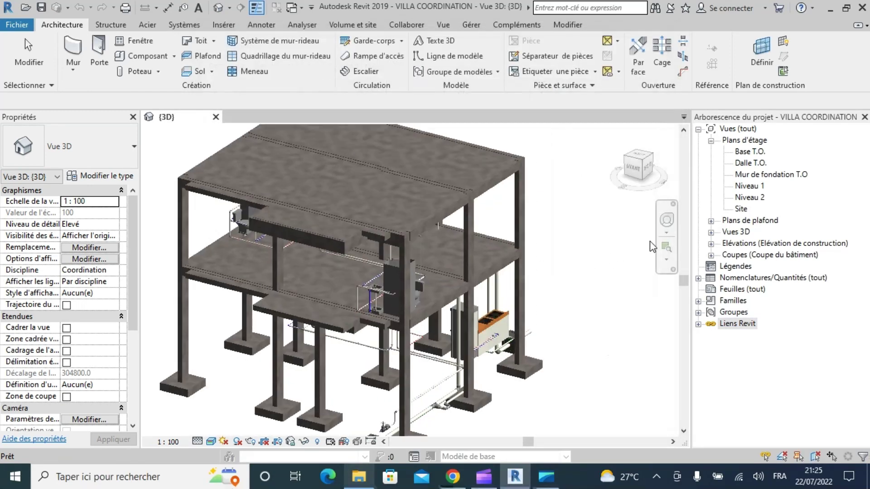
Orbit the combined structure and plumbing models with the navigation wheel to view the whole frame from its side.
{"action": "left_click", "coordinate": [667, 220]}
{"action": "left_click_drag", "start_coordinate": [418, 313], "coordinate": [304, 298]}
{"action": "scroll", "coordinate": [496, 313], "scroll_direction": "down", "scroll_amount": 2}
{"action": "scroll", "coordinate": [525, 288], "scroll_direction": "up", "scroll_amount": 1}
{"action": "scroll", "coordinate": [389, 294], "scroll_direction": "down", "scroll_amount": 3}
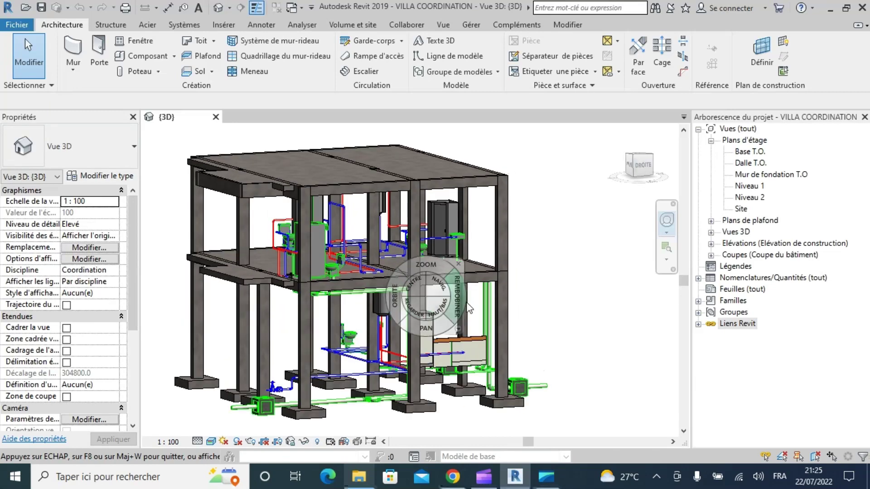
Examine the drainage and supply pipes beneath the upper floor slab up close and from the rear, then orbit back to the front.
{"action": "left_click_drag", "start_coordinate": [486, 343], "coordinate": [506, 325]}
{"action": "scroll", "coordinate": [505, 321], "scroll_direction": "up", "scroll_amount": 4}
{"action": "left_click_drag", "start_coordinate": [419, 325], "coordinate": [283, 298]}
{"action": "scroll", "coordinate": [403, 206], "scroll_direction": "up", "scroll_amount": 2}
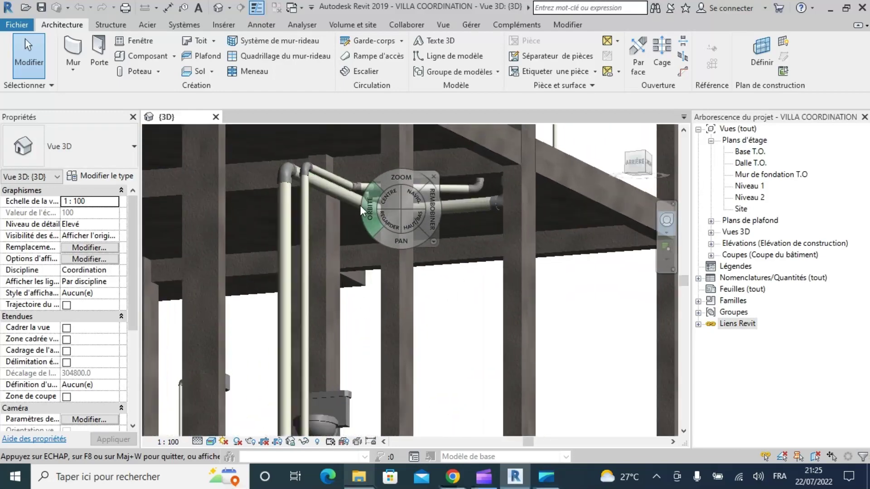
{"action": "left_click_drag", "start_coordinate": [360, 206], "coordinate": [327, 209]}
{"action": "scroll", "coordinate": [517, 235], "scroll_direction": "down", "scroll_amount": 4}
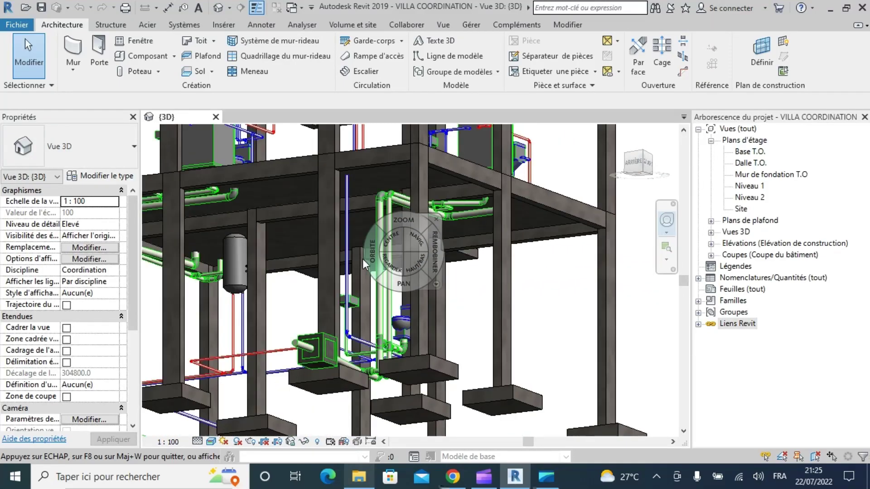
{"action": "left_click_drag", "start_coordinate": [362, 259], "coordinate": [508, 267]}
{"action": "scroll", "coordinate": [507, 268], "scroll_direction": "down", "scroll_amount": 3}
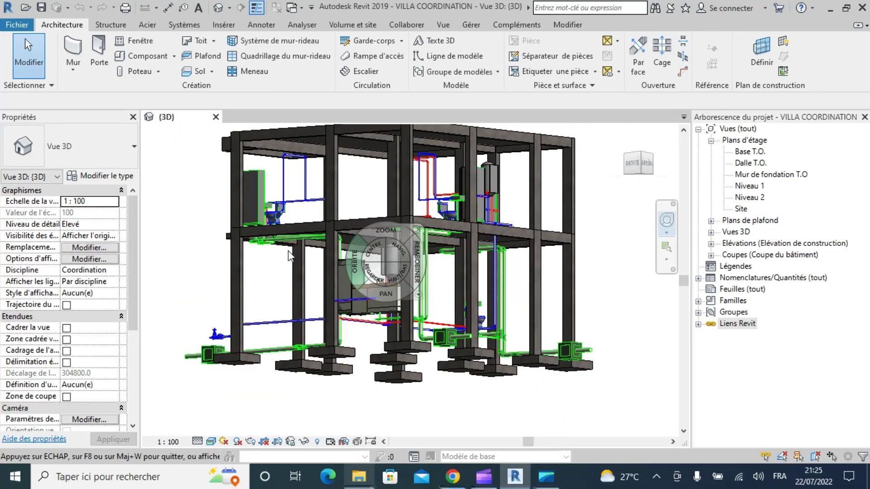
{"action": "scroll", "coordinate": [263, 250], "scroll_direction": "up", "scroll_amount": 2}
{"action": "left_click_drag", "start_coordinate": [247, 247], "coordinate": [416, 275]}
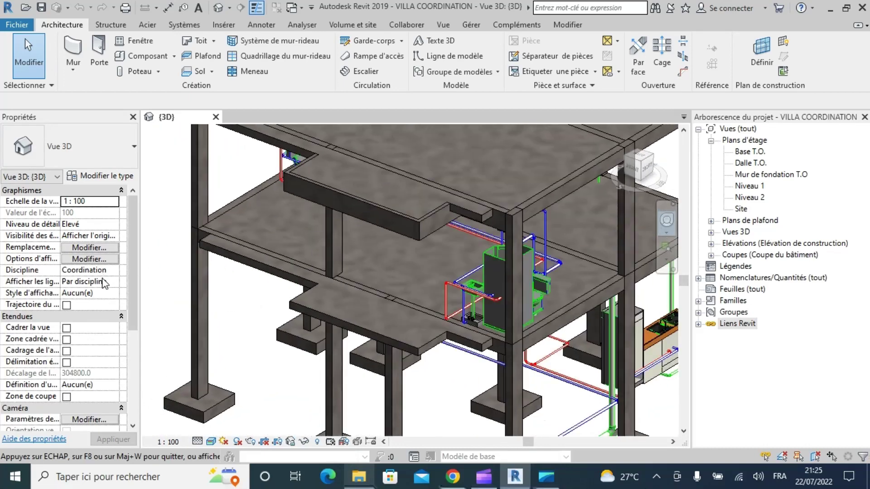
Set the 3D view's discipline to Plomberie and apply the change.
{"action": "left_click", "coordinate": [114, 270]}
{"action": "left_click", "coordinate": [100, 319]}
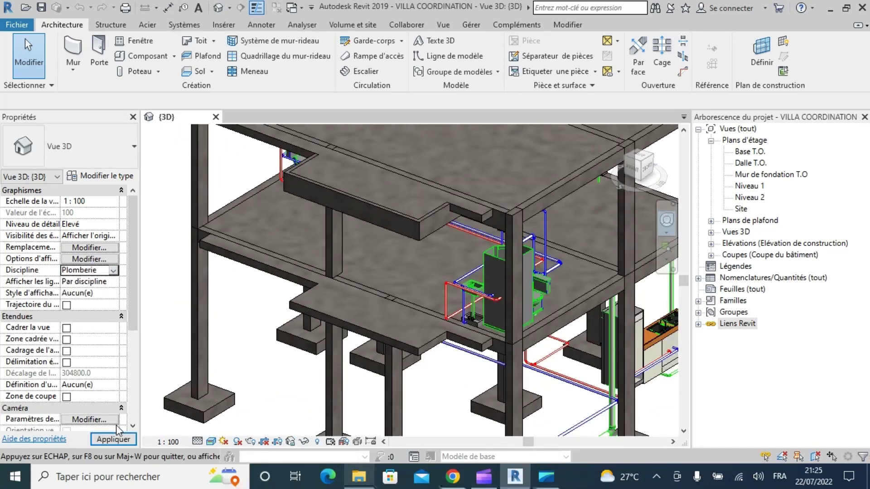
{"action": "left_click", "coordinate": [113, 440]}
Orbit around the plumbing networks inside the structural frame to inspect their pipes and fixtures from all sides, and close the navigation wheel.
{"action": "scroll", "coordinate": [512, 291], "scroll_direction": "down", "scroll_amount": 3}
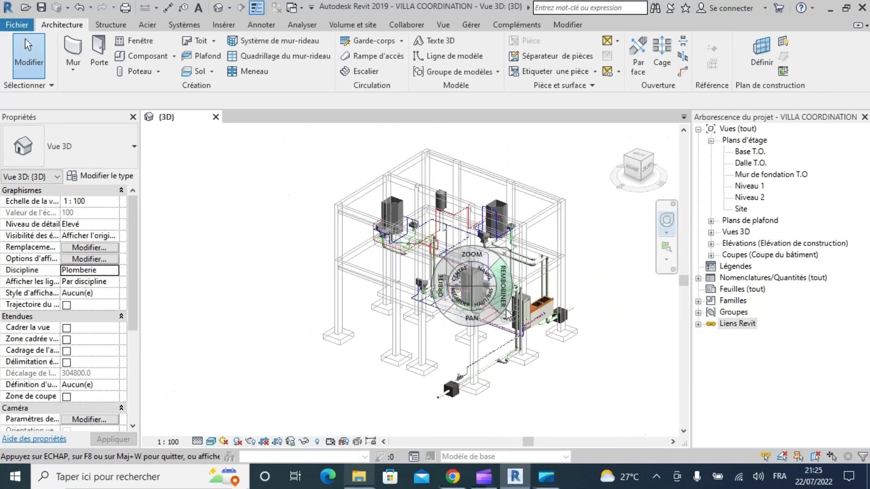
{"action": "scroll", "coordinate": [559, 297], "scroll_direction": "up", "scroll_amount": 1}
{"action": "left_click_drag", "start_coordinate": [458, 302], "coordinate": [561, 286]}
{"action": "left_click_drag", "start_coordinate": [424, 286], "coordinate": [548, 300]}
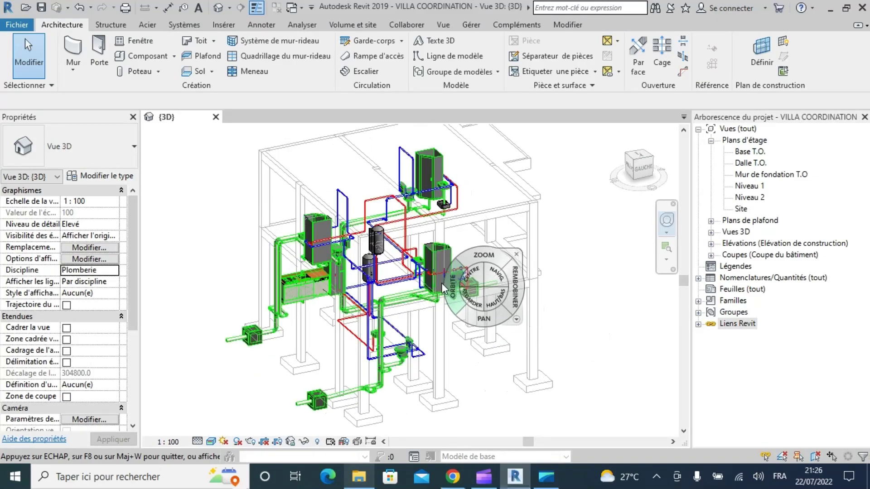
{"action": "left_click_drag", "start_coordinate": [370, 290], "coordinate": [464, 273]}
{"action": "scroll", "coordinate": [359, 254], "scroll_direction": "up", "scroll_amount": 4}
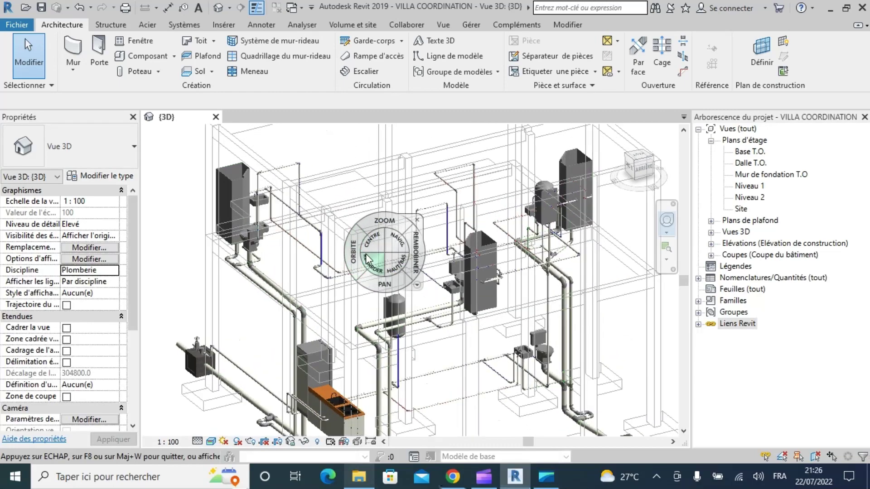
{"action": "scroll", "coordinate": [378, 261], "scroll_direction": "down", "scroll_amount": 1}
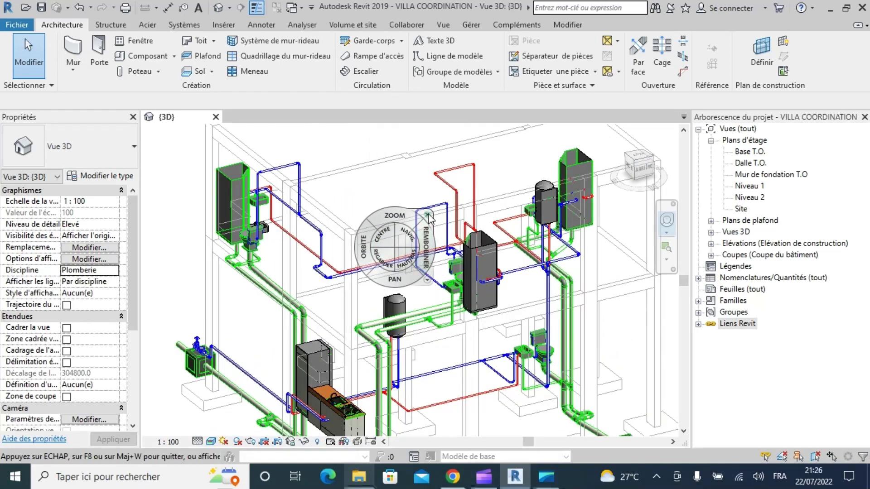
{"action": "left_click", "coordinate": [428, 214]}
{"action": "scroll", "coordinate": [376, 233], "scroll_direction": "down", "scroll_amount": 3}
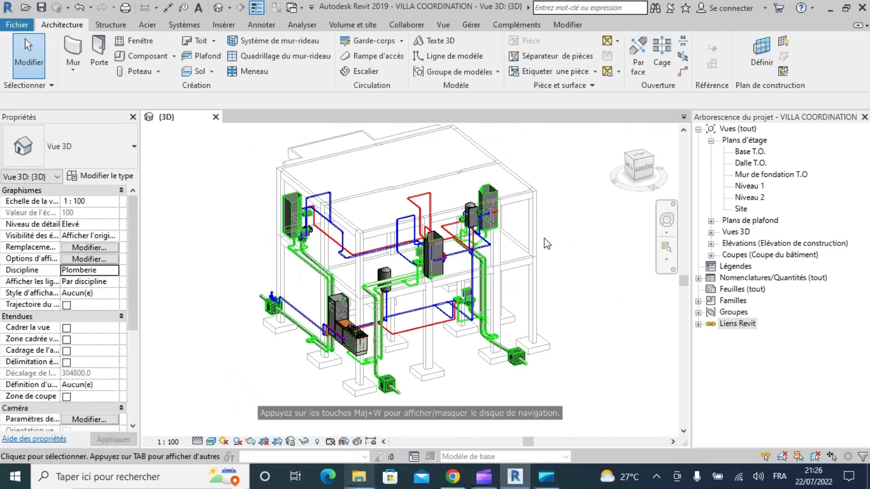